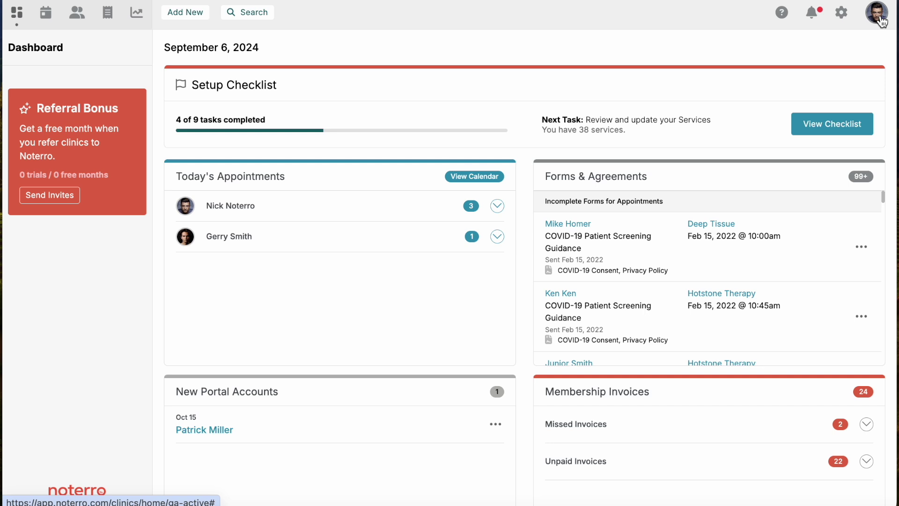
Switch the account role from Admin to Practitioner, then open the Profile settings page.
click(880, 19)
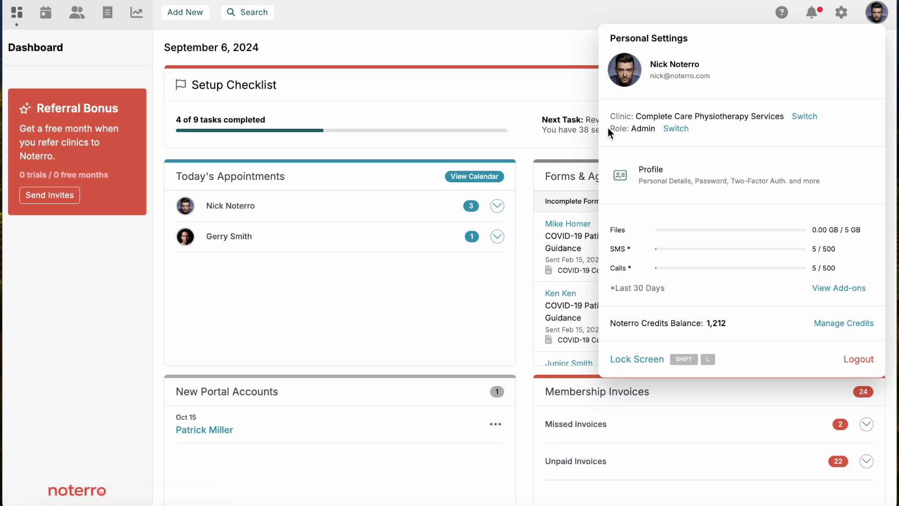
click(677, 133)
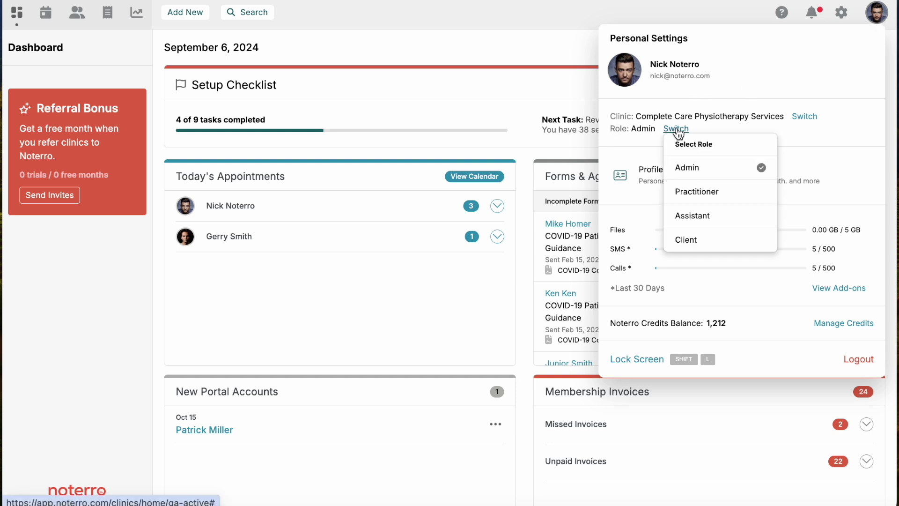
click(688, 193)
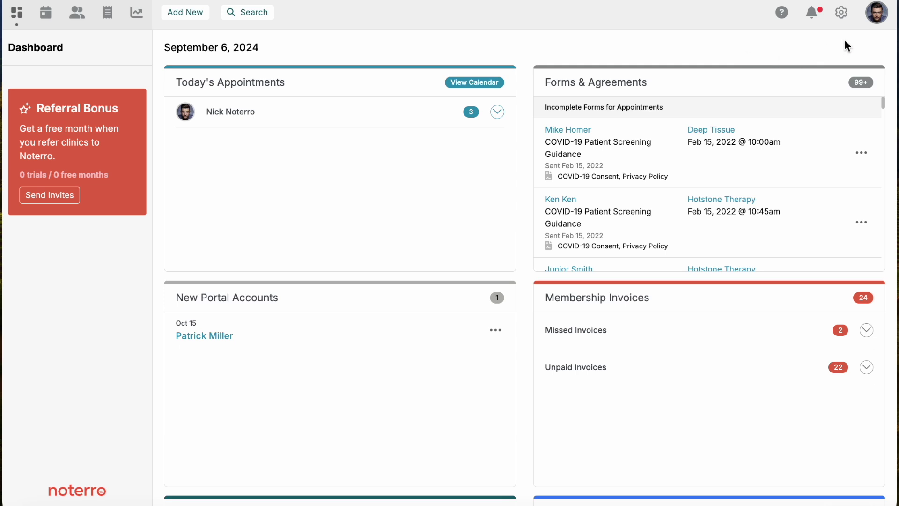
click(881, 17)
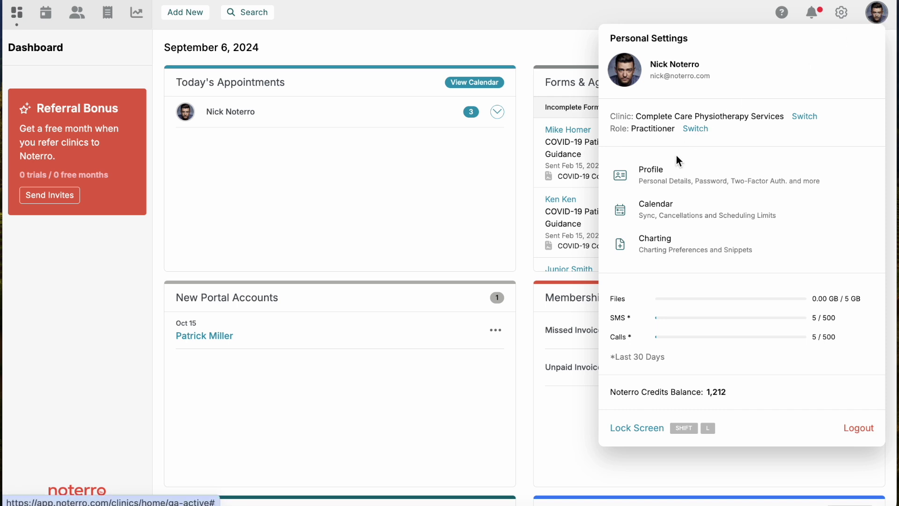
click(662, 179)
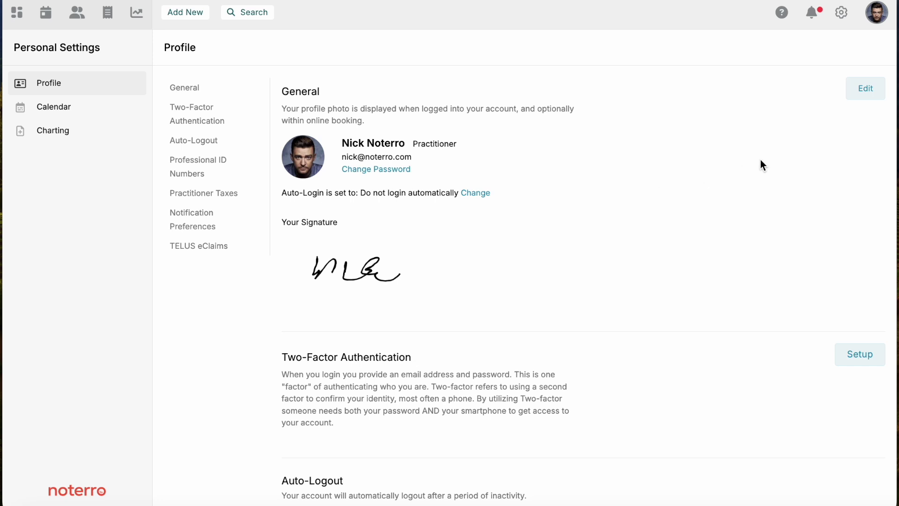
Review the General profile details, close the editor without saving, and keep auto-logout at 7 days.
click(866, 93)
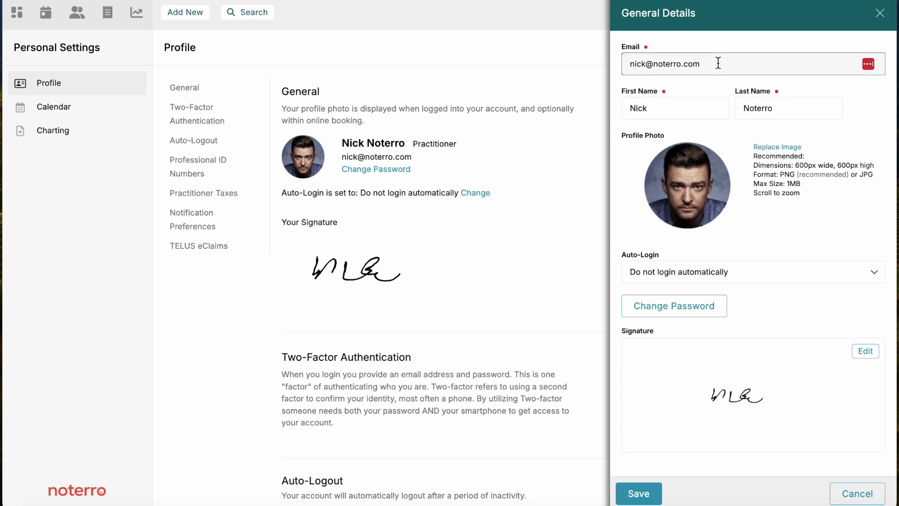
scroll(784, 308, down, 1)
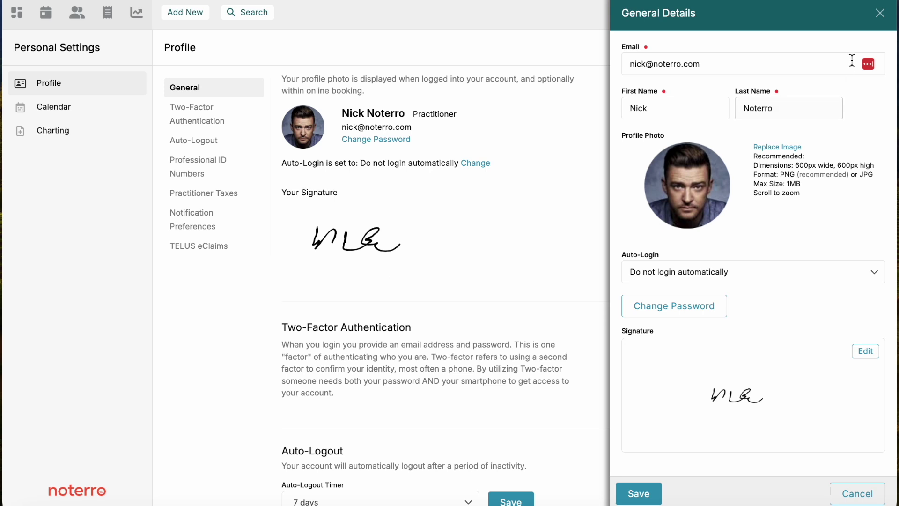
click(879, 14)
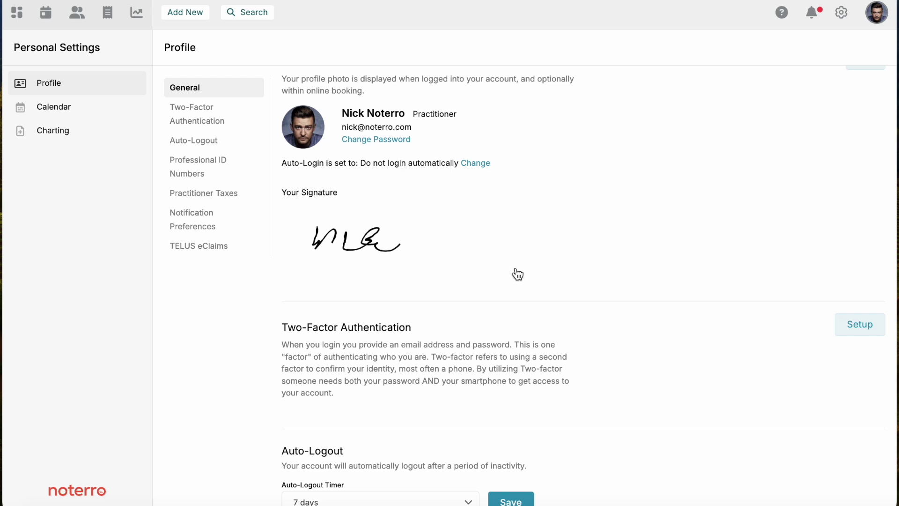
scroll(518, 274, down, 3)
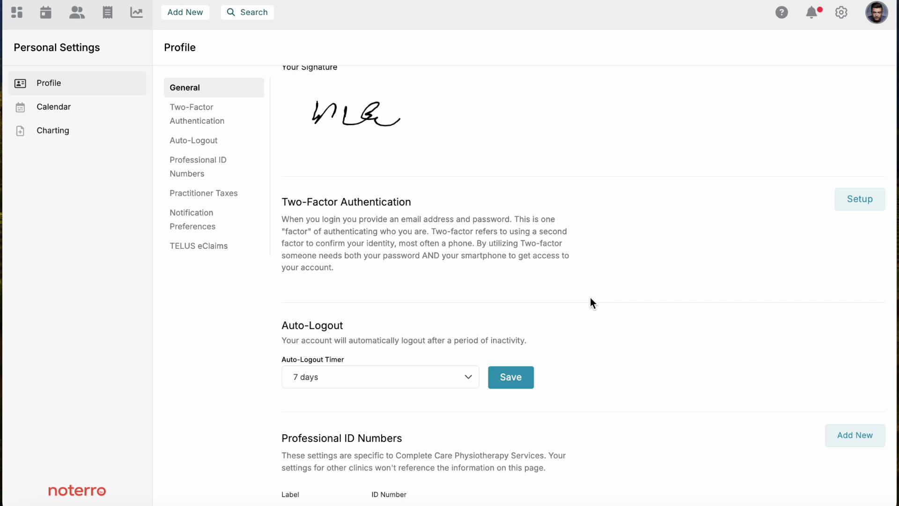
click(847, 199)
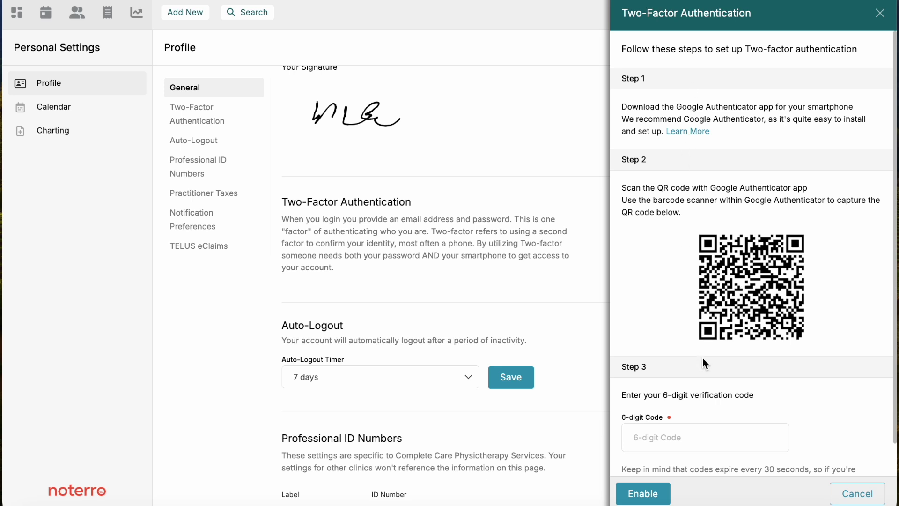
click(881, 14)
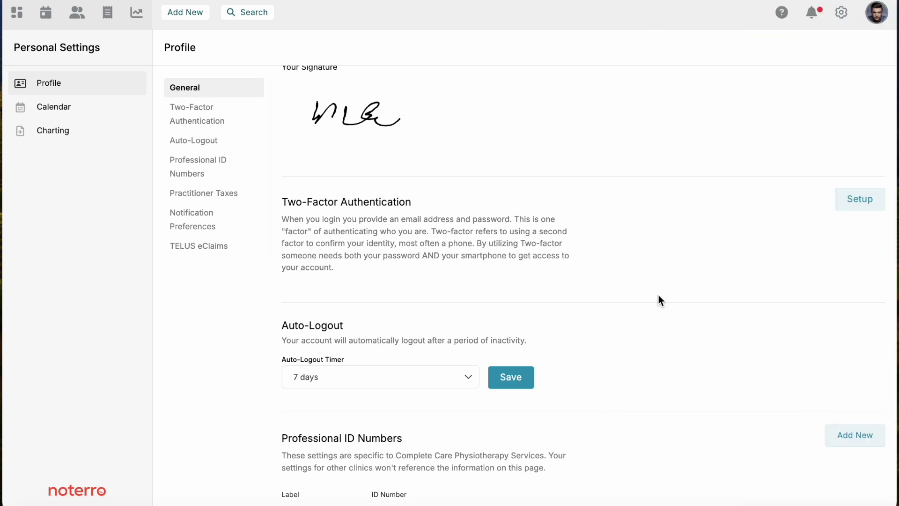
scroll(660, 300, down, 3)
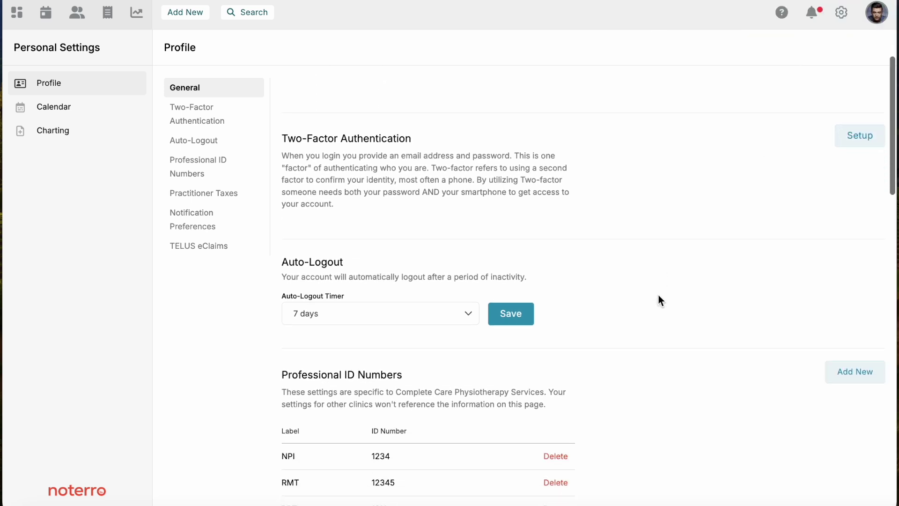
scroll(638, 305, down, 1)
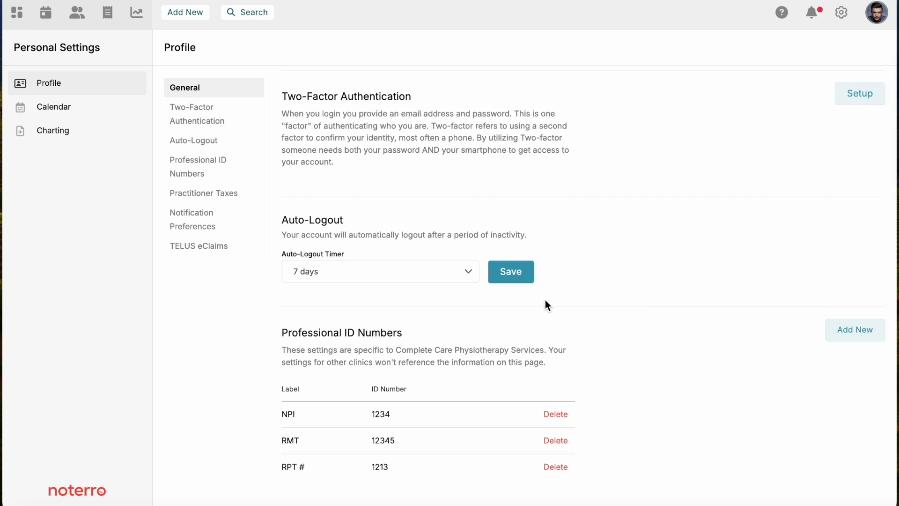
click(467, 277)
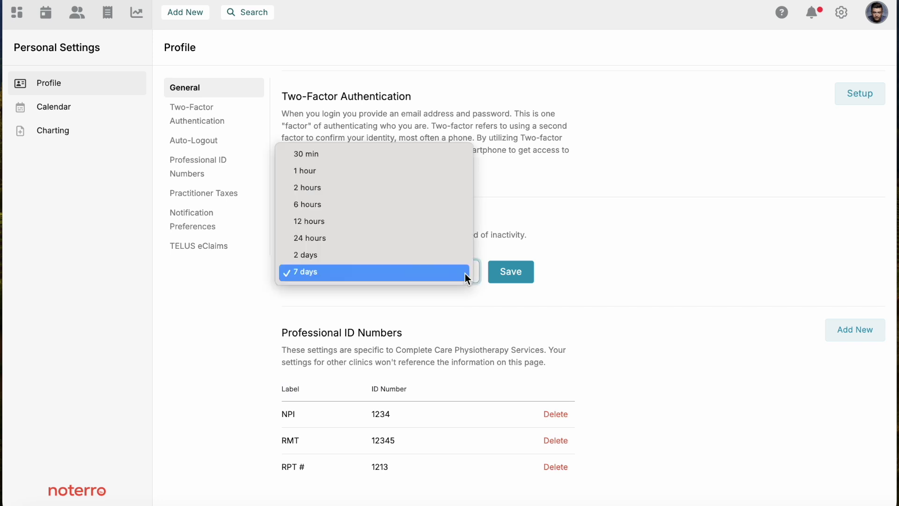
click(302, 179)
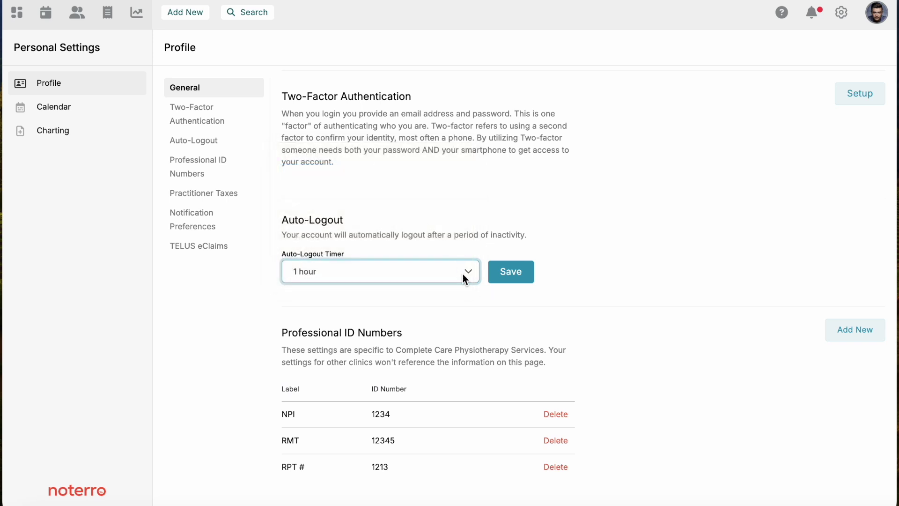
click(432, 274)
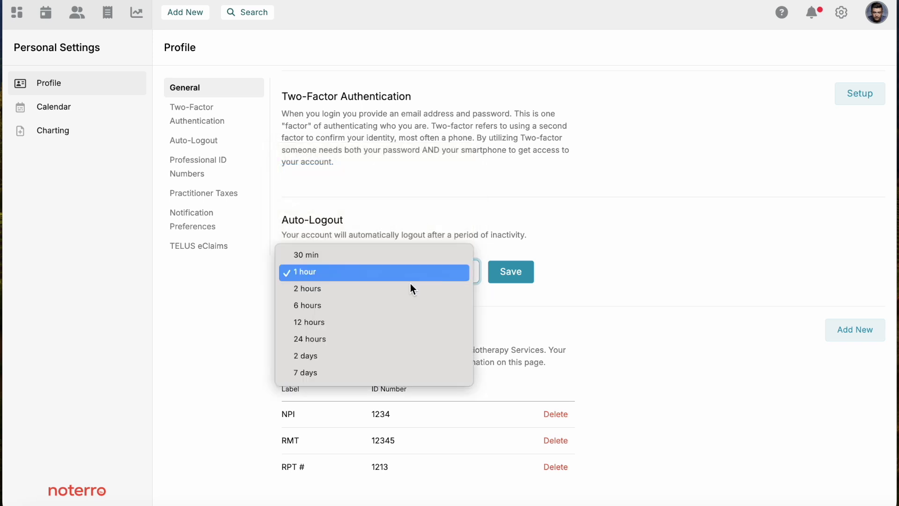
click(316, 374)
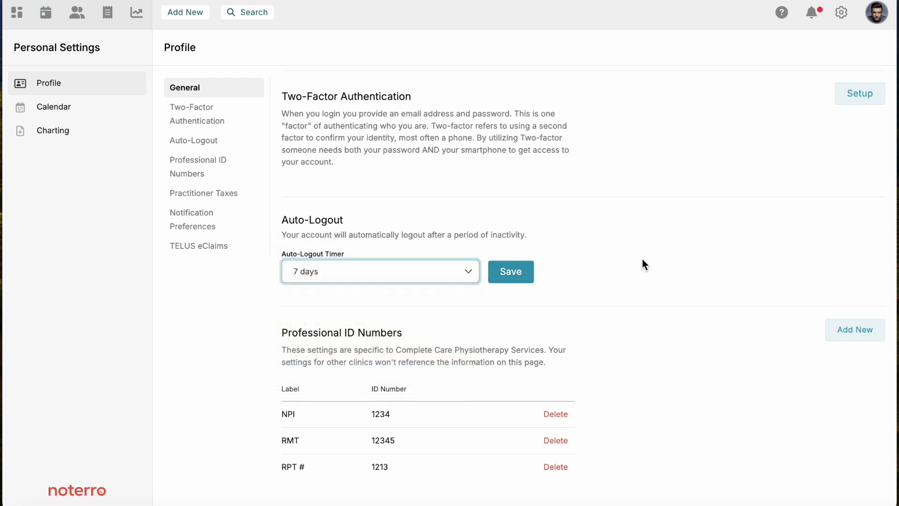
scroll(642, 260, down, 2)
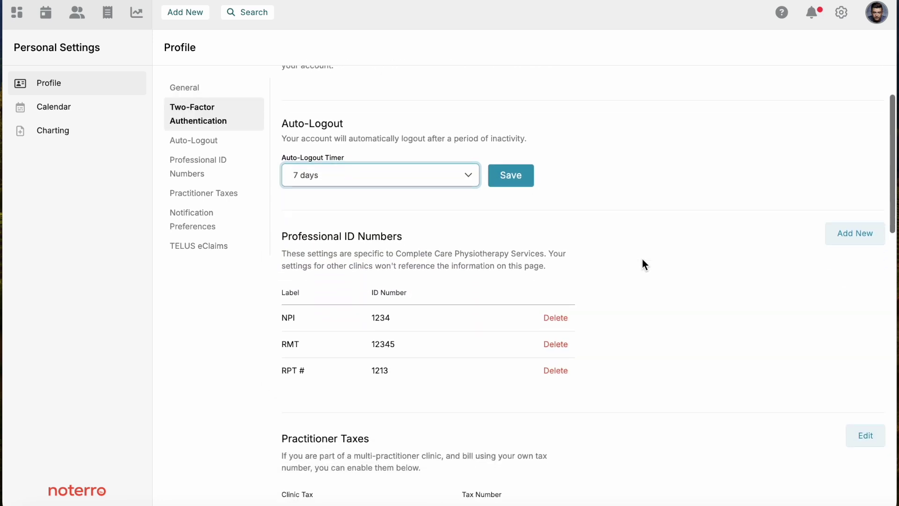
scroll(643, 261, down, 3)
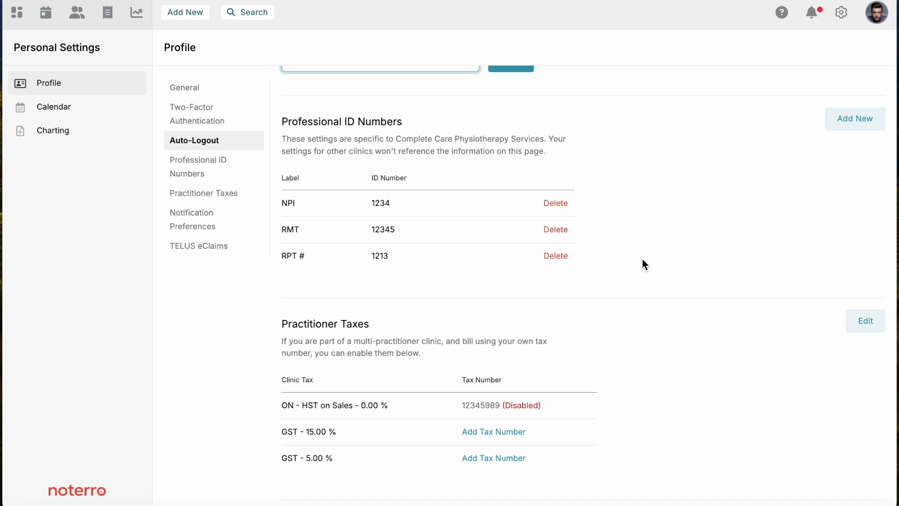
click(849, 123)
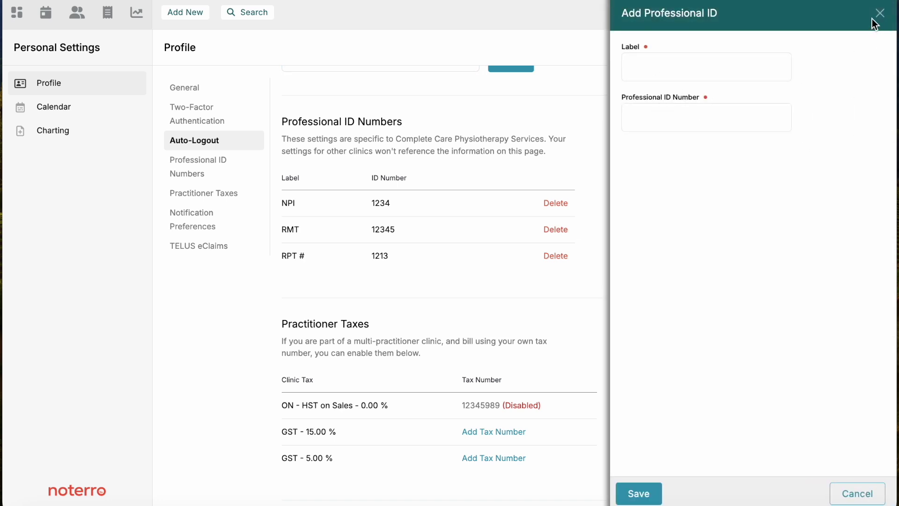
click(879, 14)
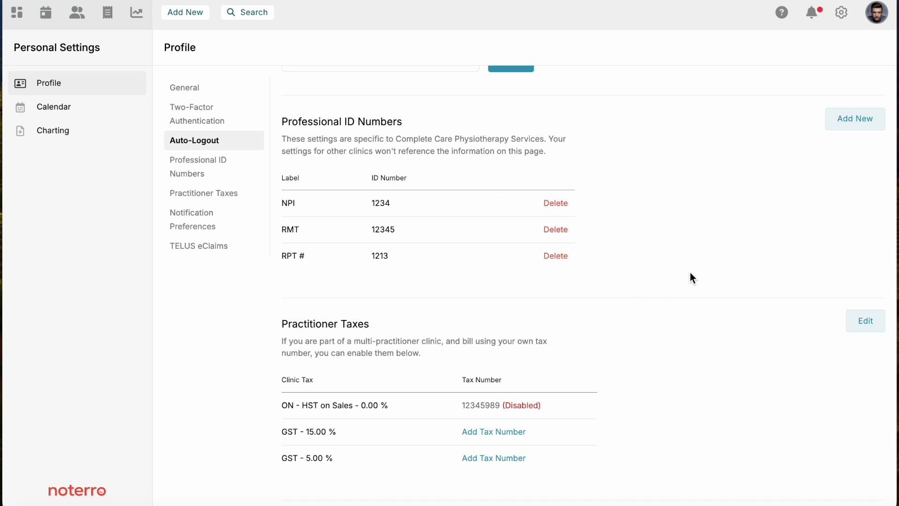
scroll(690, 273, down, 4)
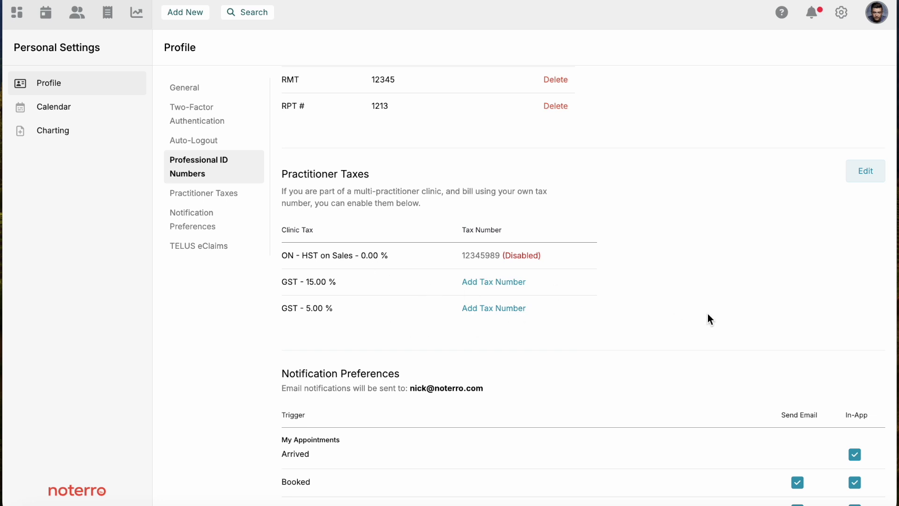
scroll(708, 314, down, 5)
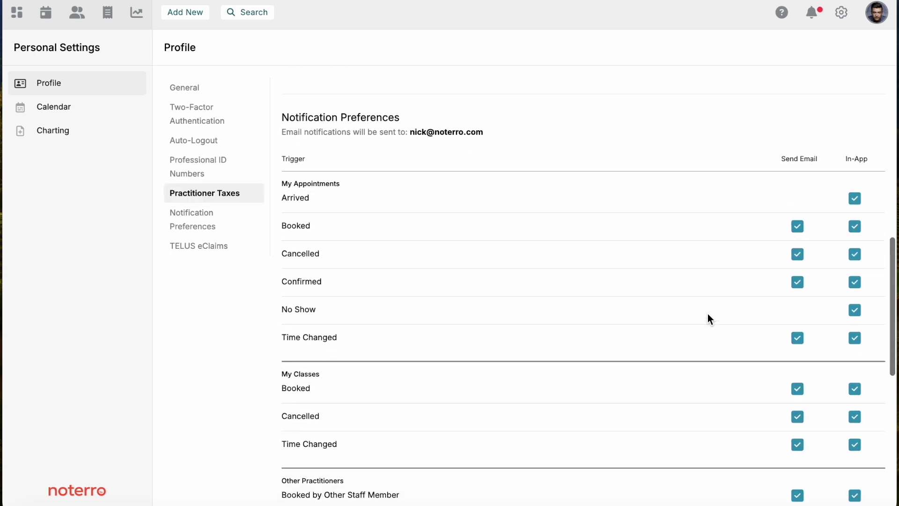
scroll(708, 315, down, 1)
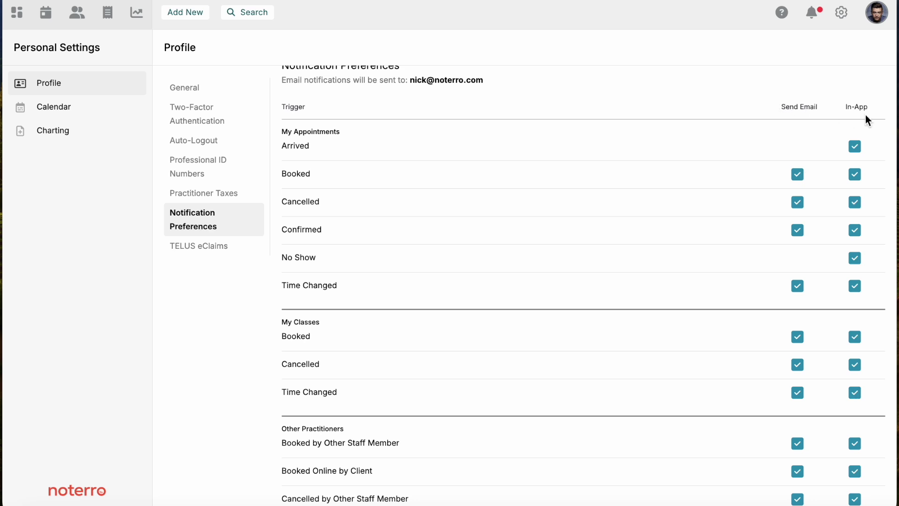
click(815, 19)
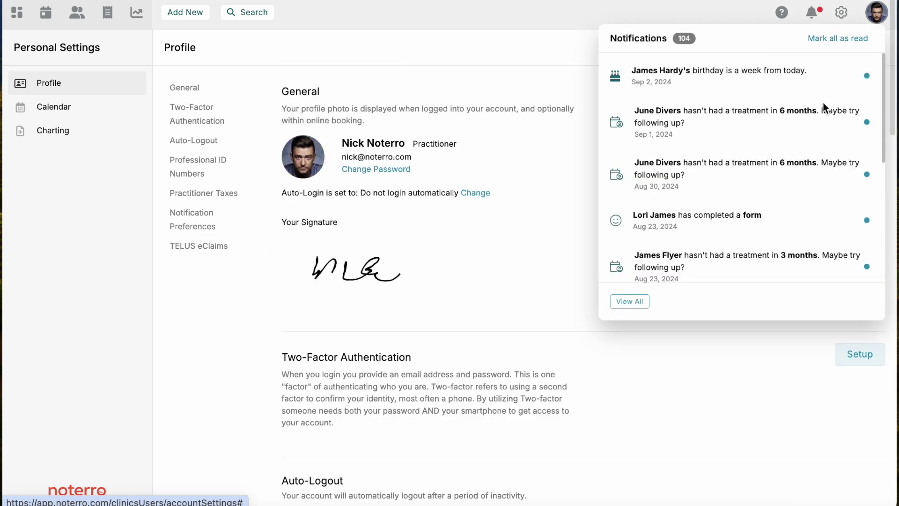
click(551, 60)
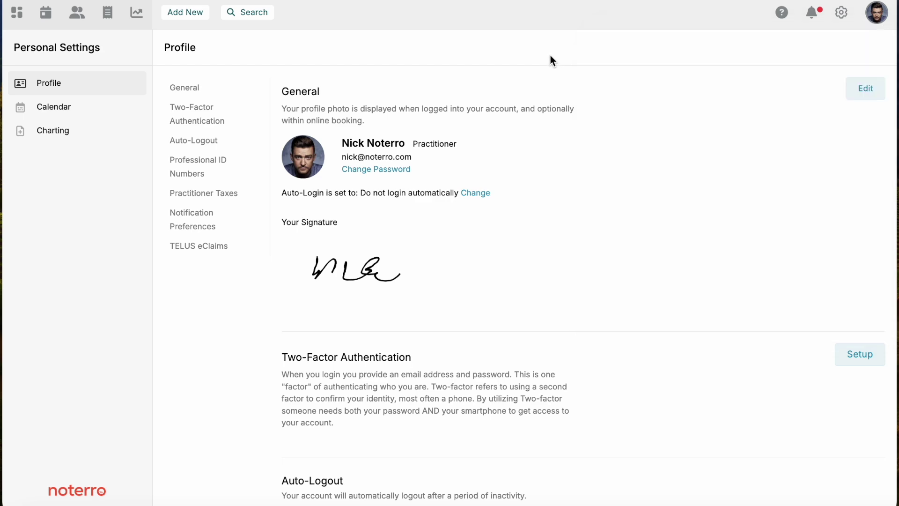
scroll(653, 230, down, 10)
scroll(652, 229, down, 6)
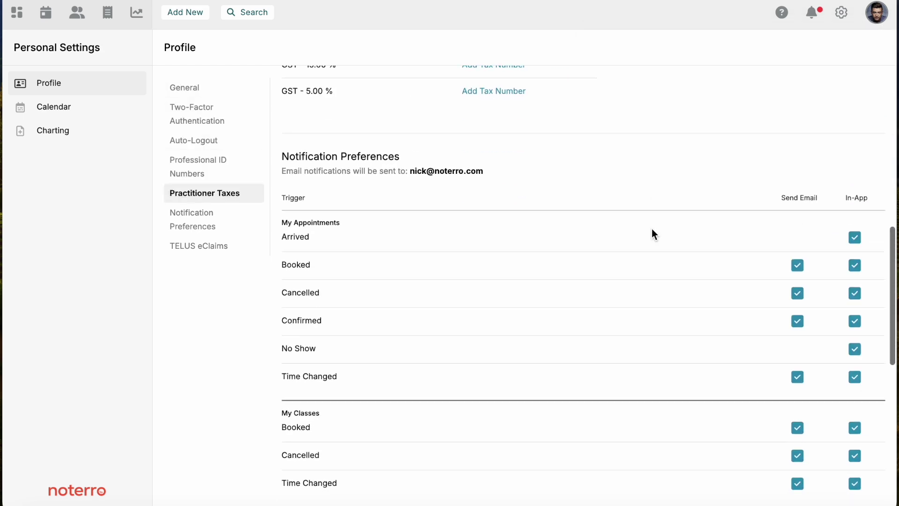
scroll(653, 230, down, 10)
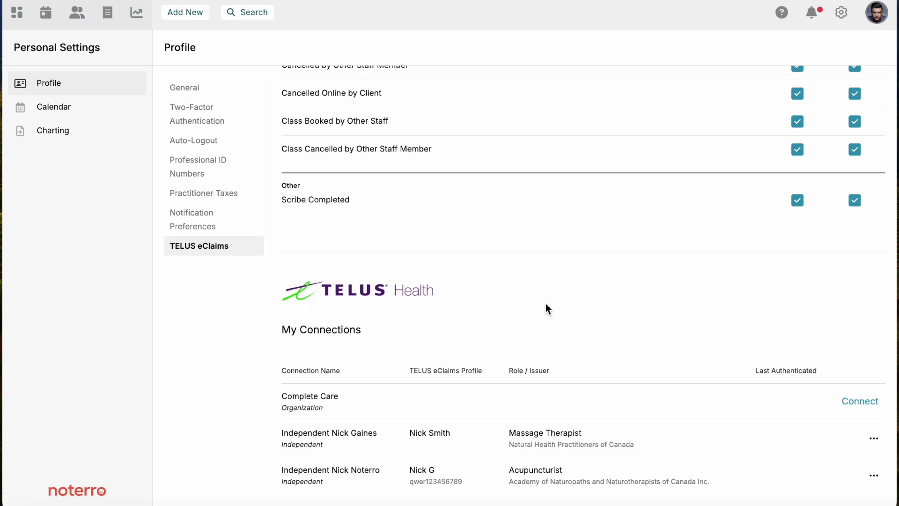
Go to the Calendar page to see Google Calendar sync status and the external sync link.
scroll(546, 307, up, 1)
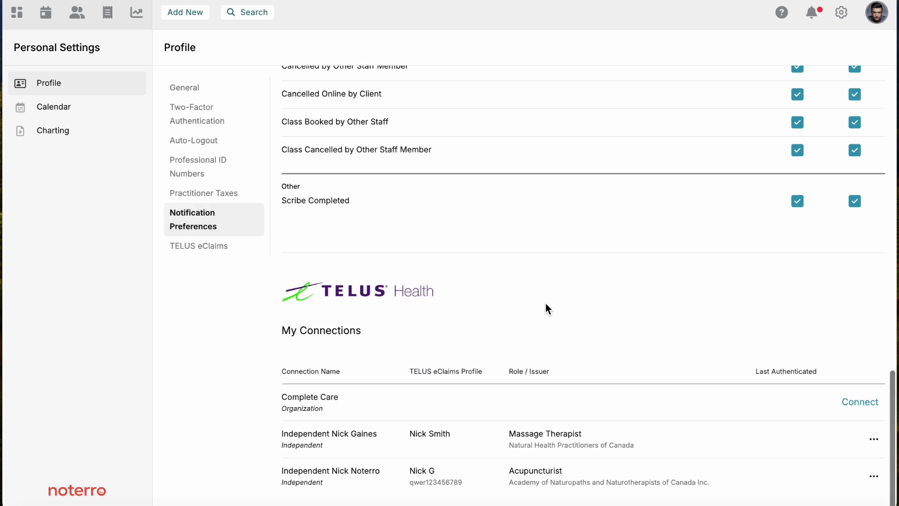
scroll(546, 304, up, 6)
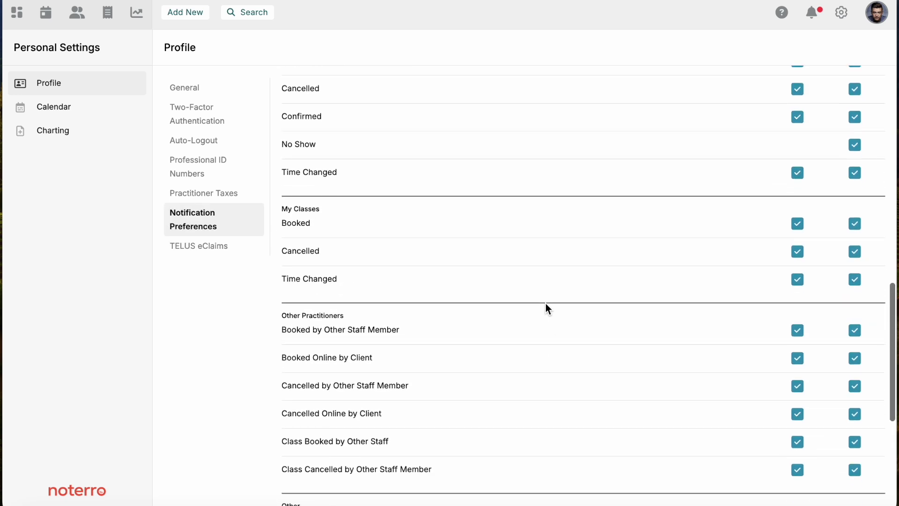
click(51, 109)
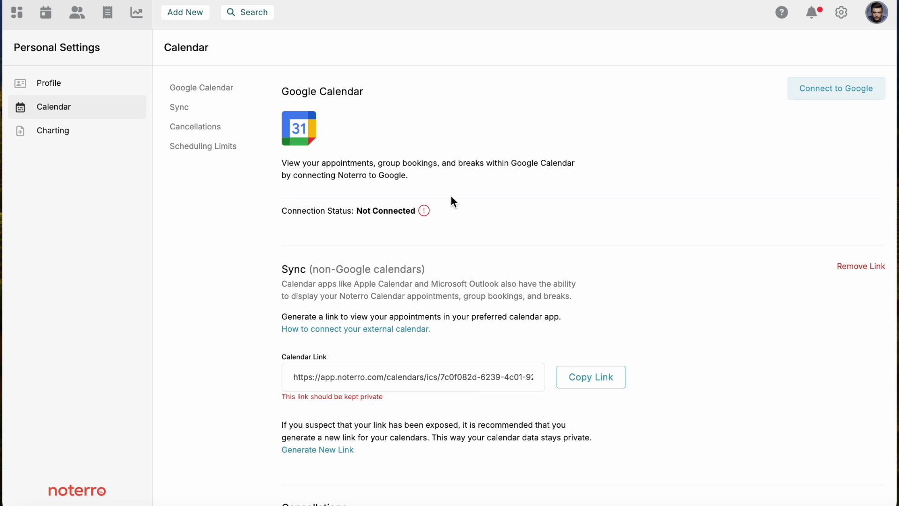
scroll(453, 199, down, 1)
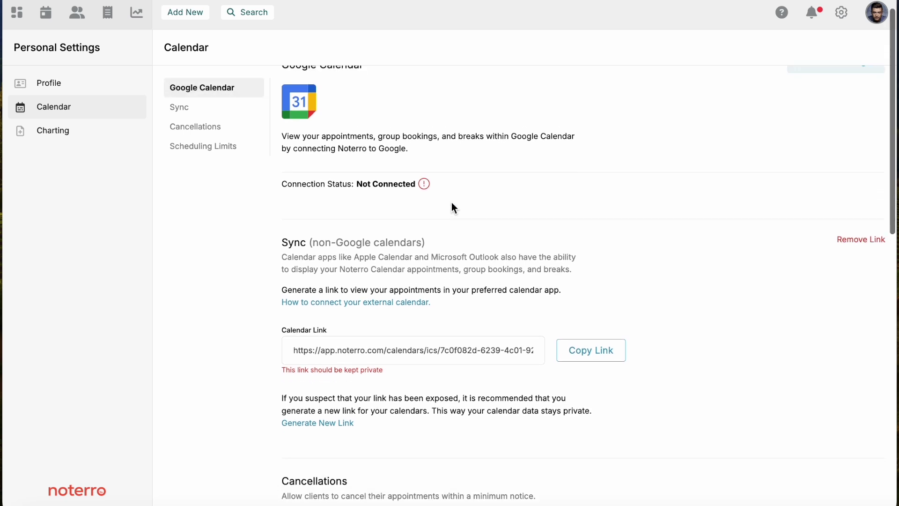
scroll(452, 203, down, 3)
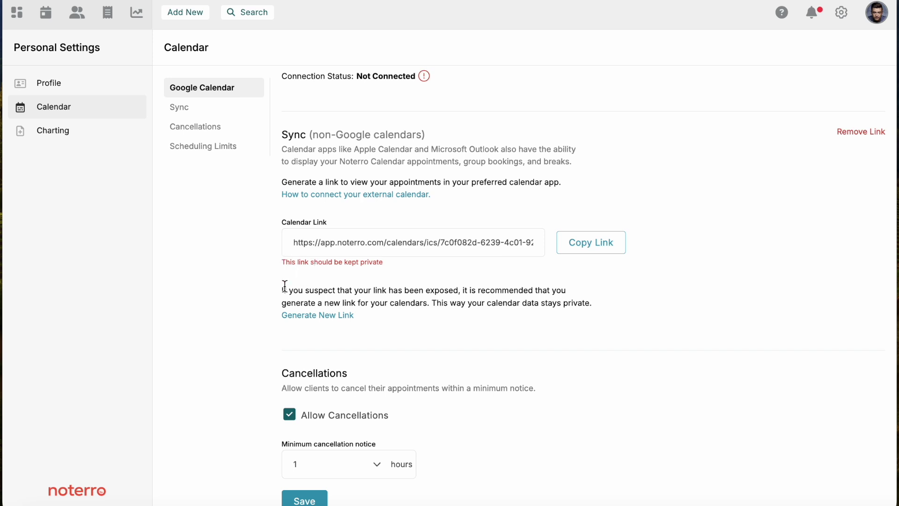
scroll(538, 249, up, 2)
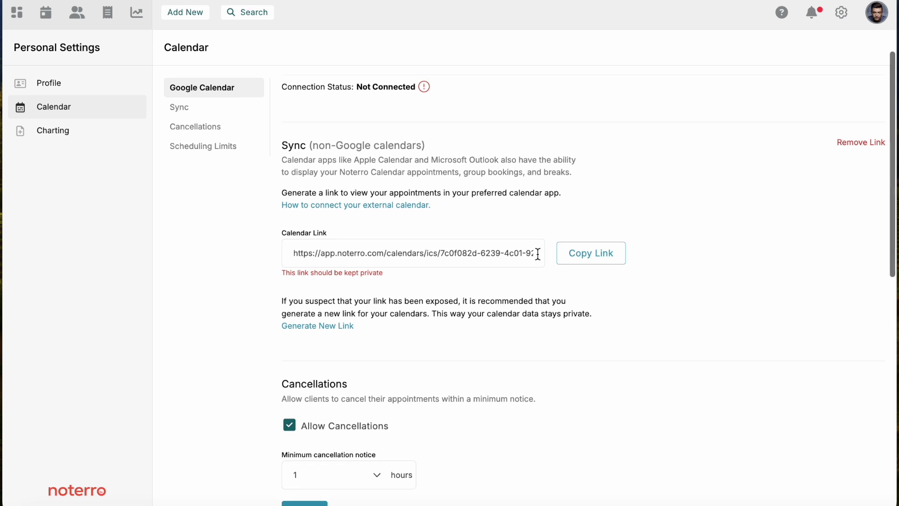
scroll(537, 254, up, 4)
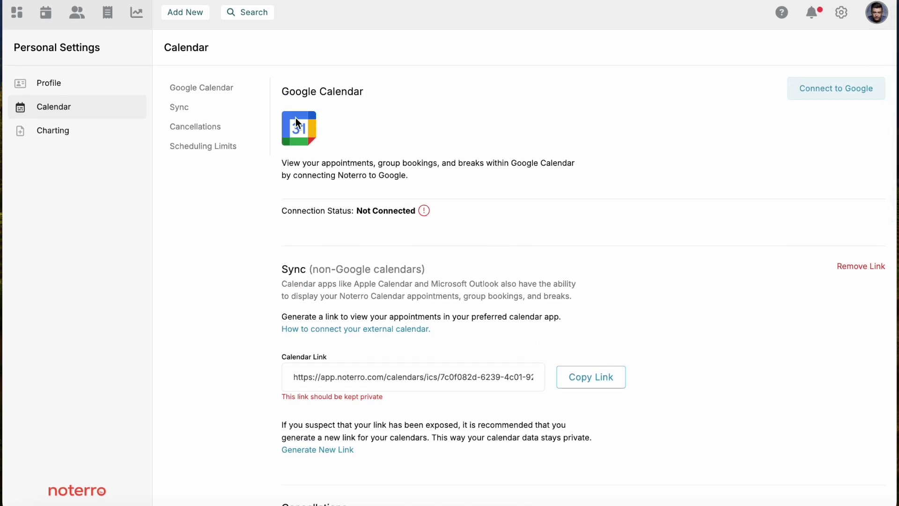
scroll(546, 333, down, 5)
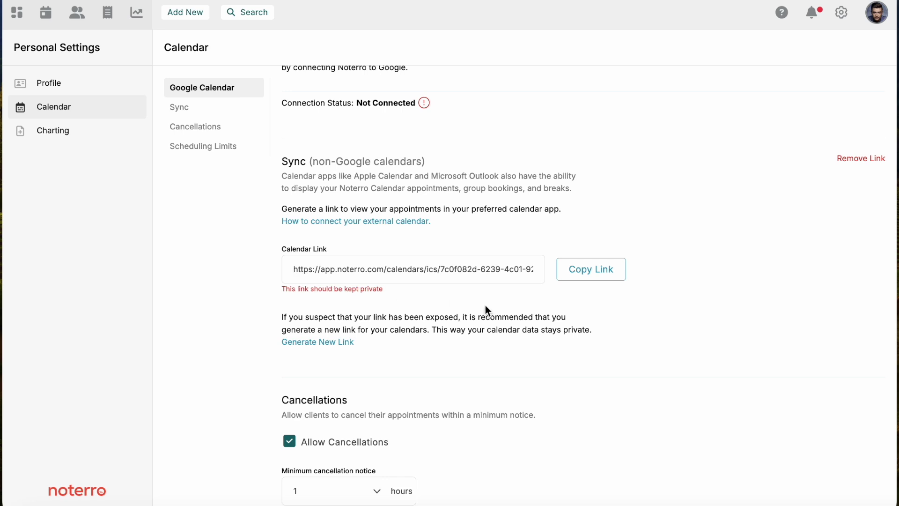
scroll(487, 310, down, 10)
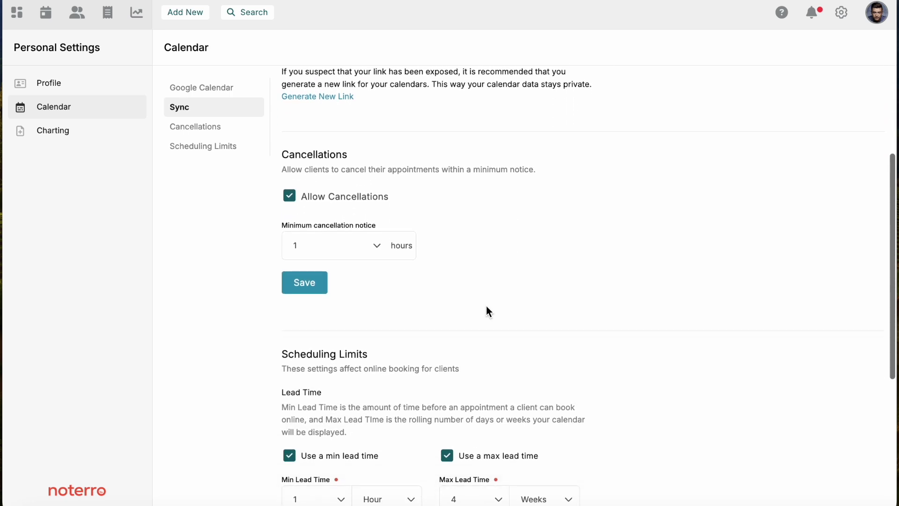
scroll(487, 307, down, 1)
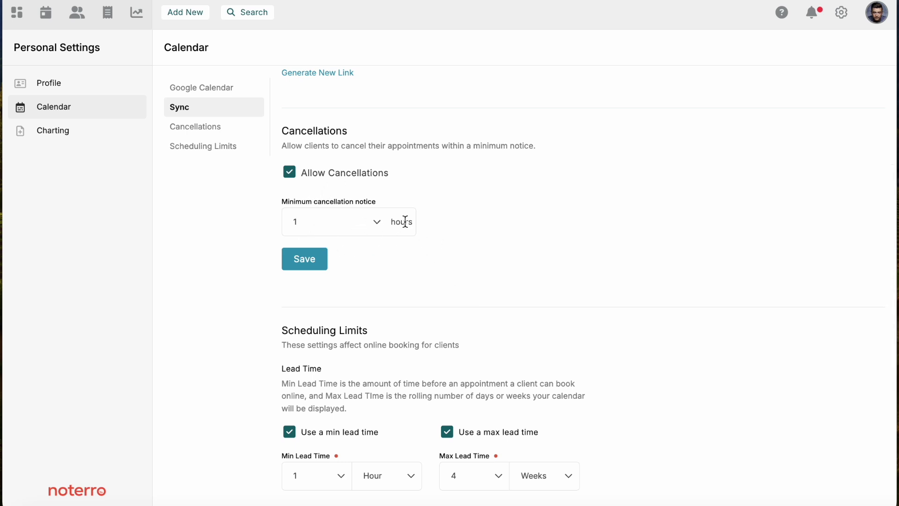
scroll(511, 213, down, 1)
scroll(509, 207, down, 5)
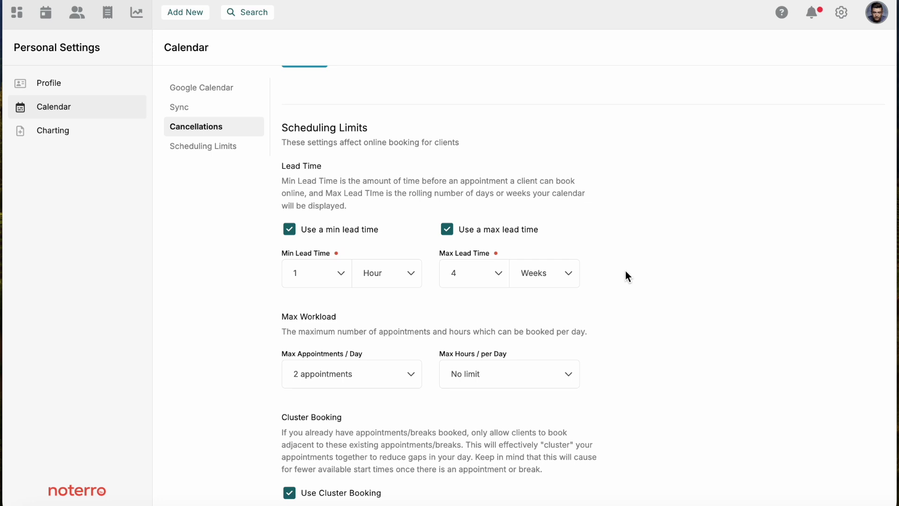
scroll(627, 276, down, 2)
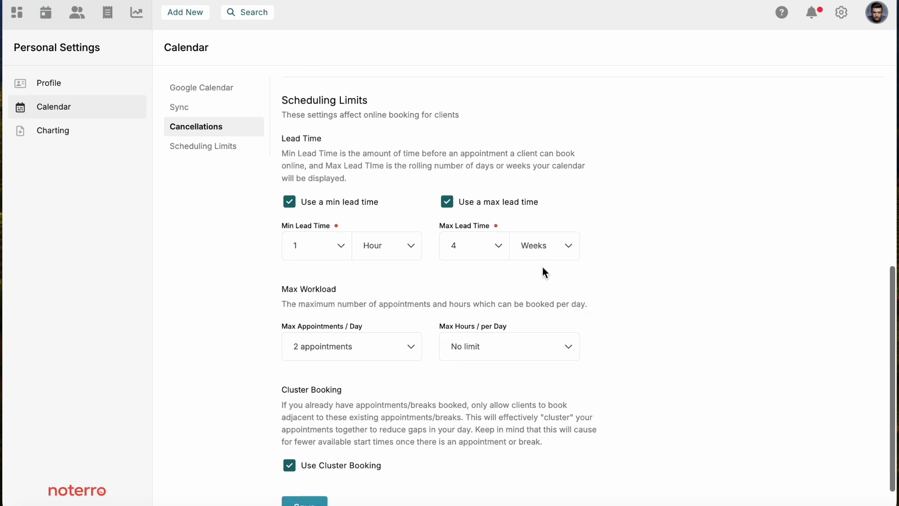
scroll(545, 123, up, 3)
scroll(544, 125, up, 4)
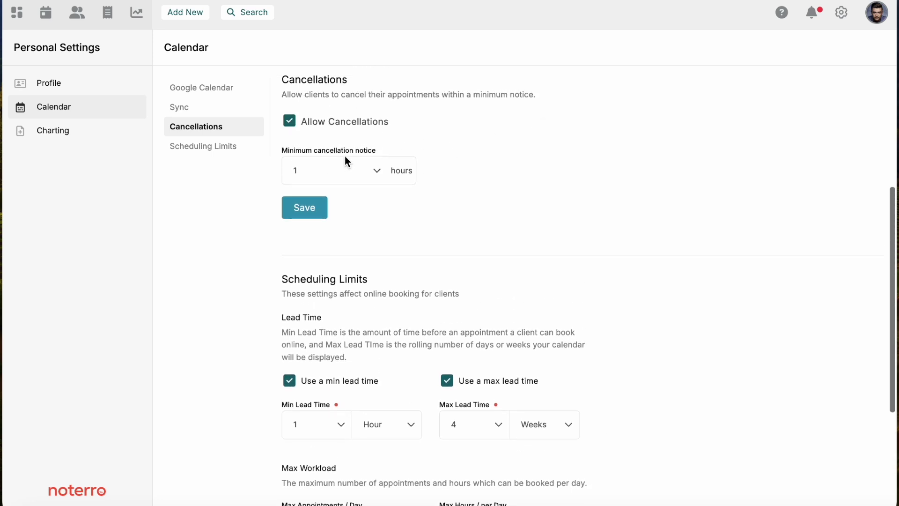
scroll(597, 224, down, 3)
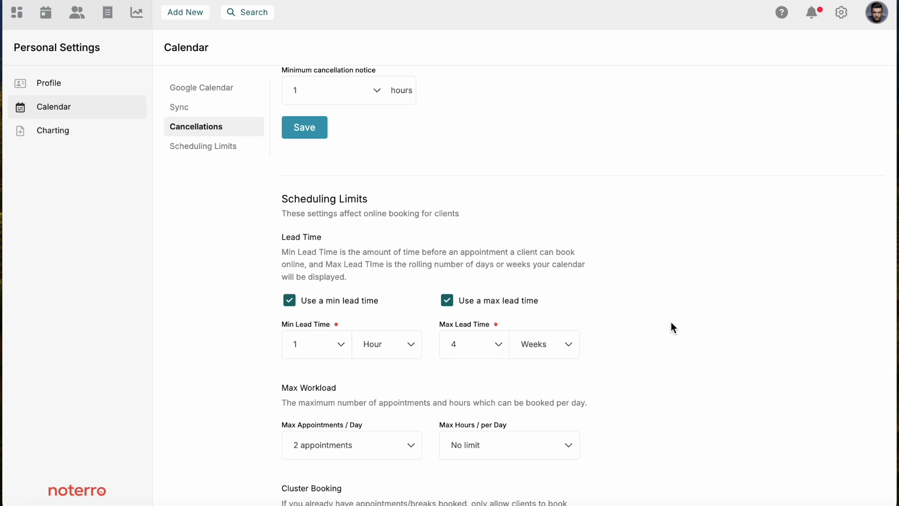
scroll(670, 323, down, 2)
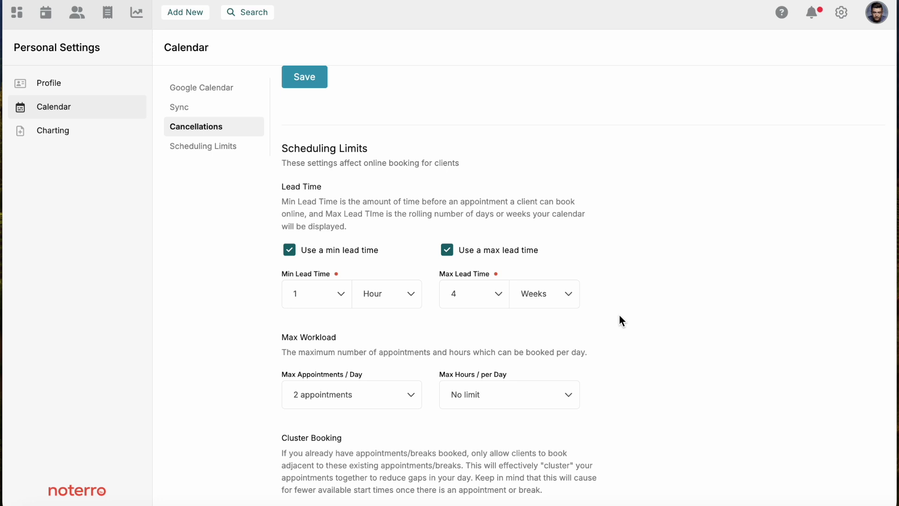
scroll(621, 316, down, 3)
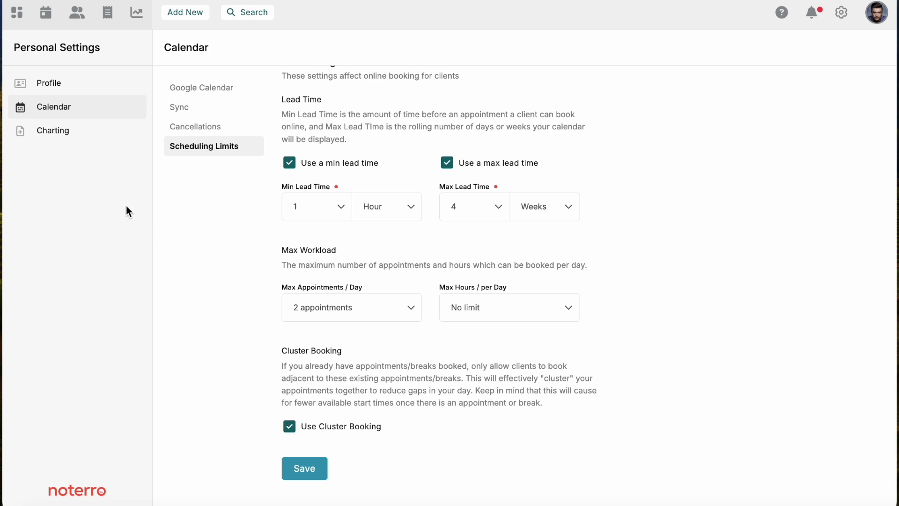
In Charting settings, set the Default Note to the Daily Clinic SOAP Note template.
click(50, 135)
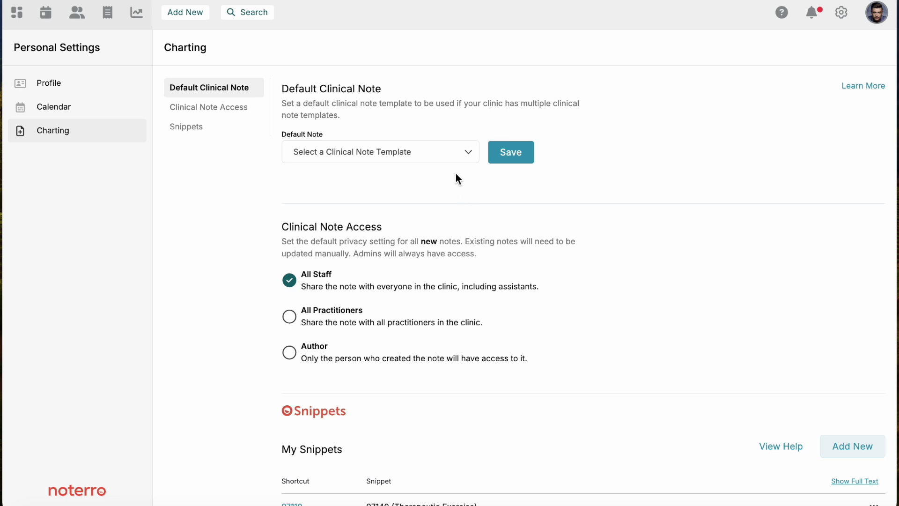
click(462, 158)
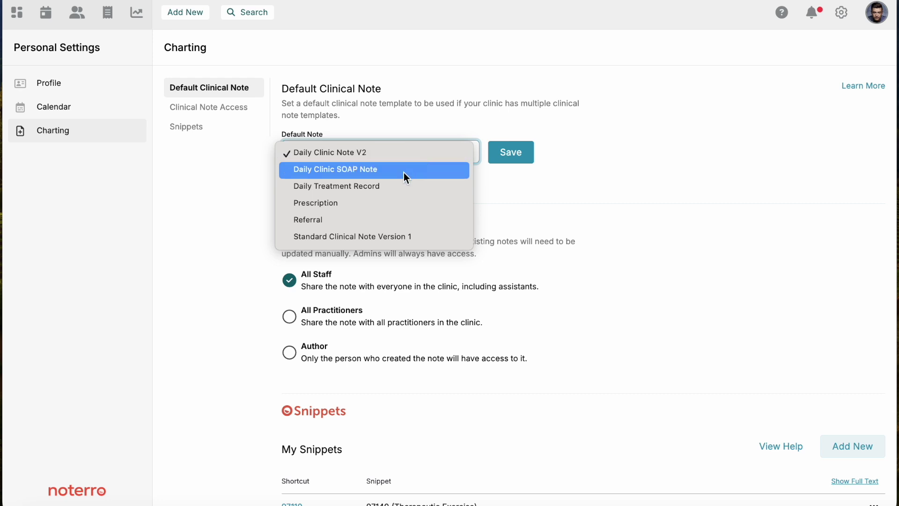
click(353, 174)
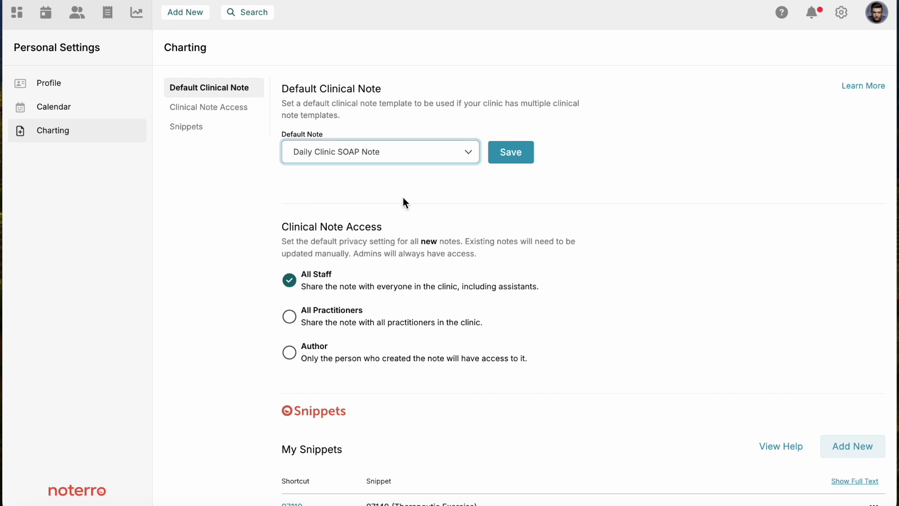
scroll(402, 198, down, 1)
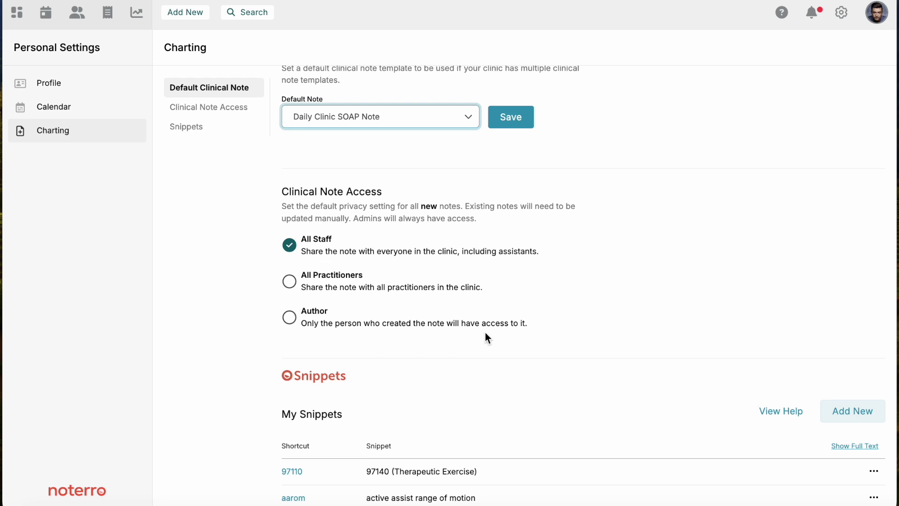
scroll(486, 334, down, 5)
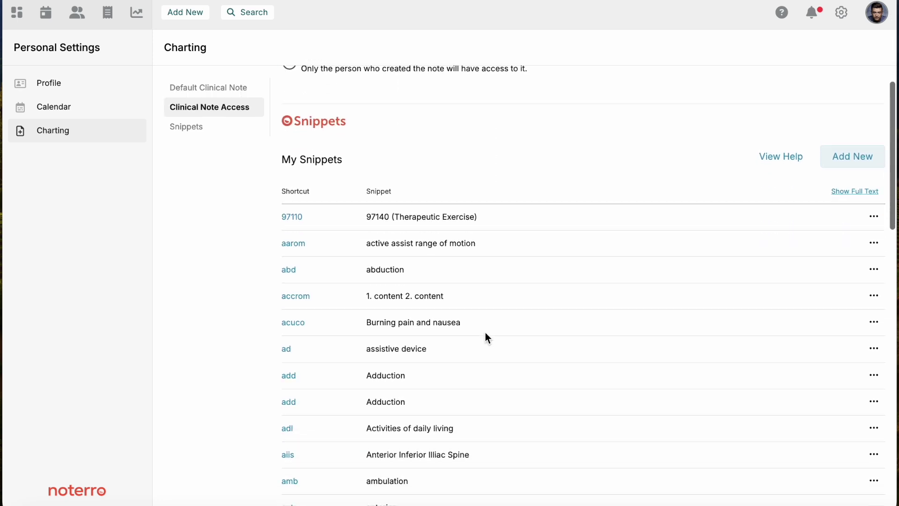
scroll(485, 332, down, 1)
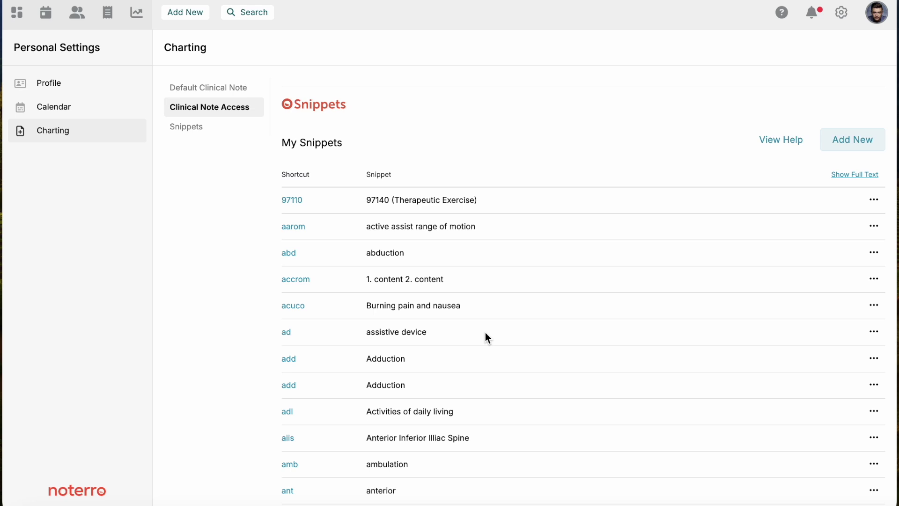
scroll(485, 333, down, 5)
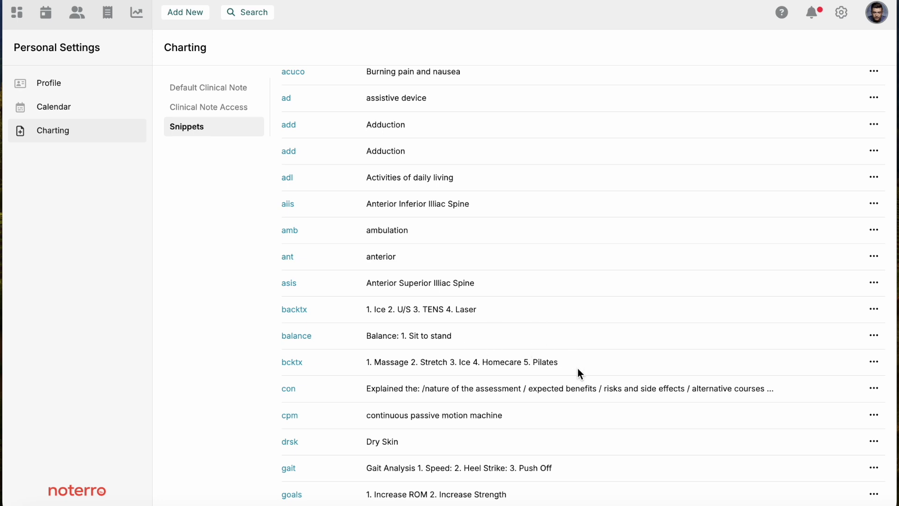
scroll(579, 373, up, 5)
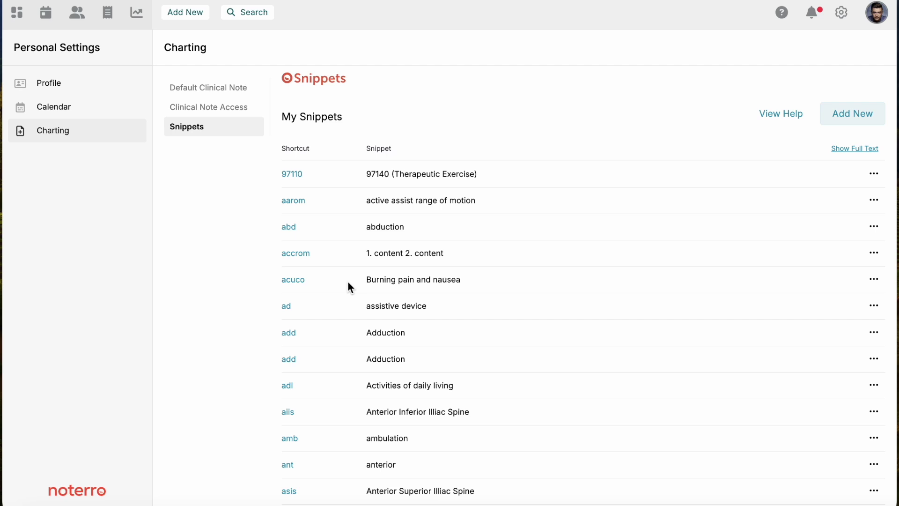
scroll(517, 183, up, 7)
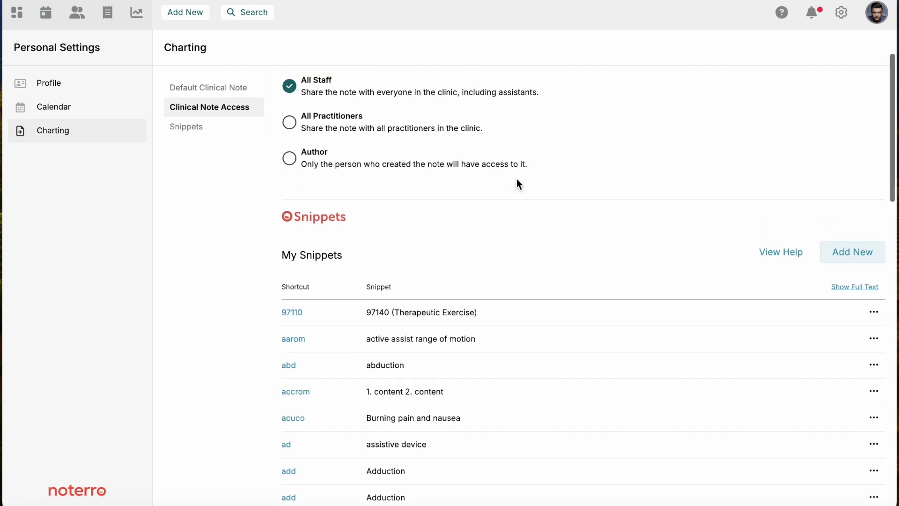
scroll(519, 183, up, 1)
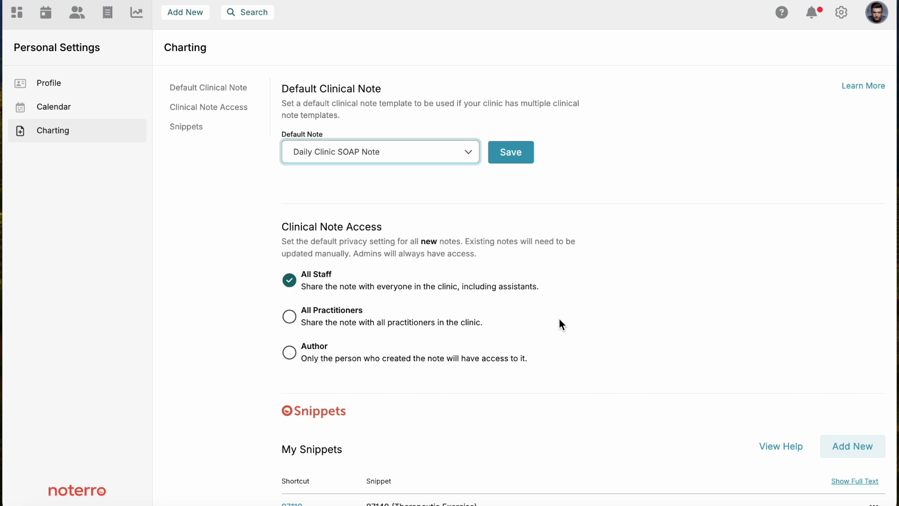
scroll(560, 323, down, 2)
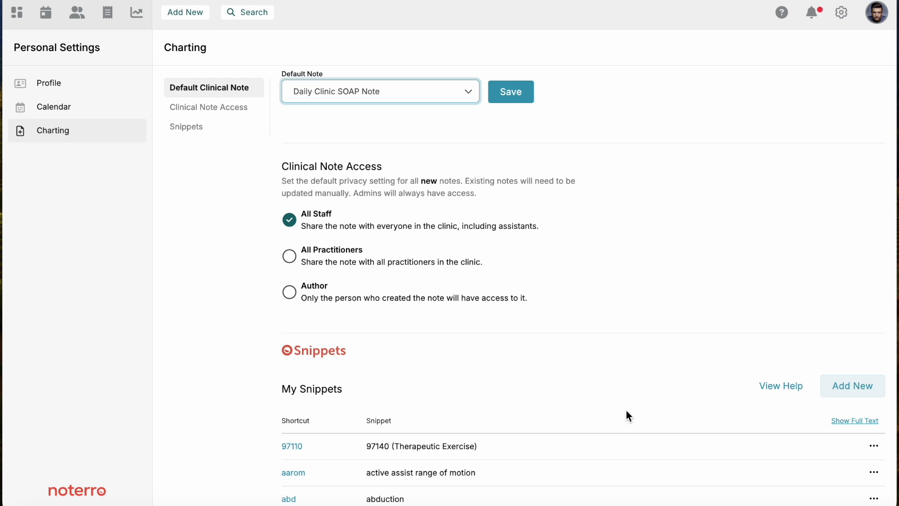